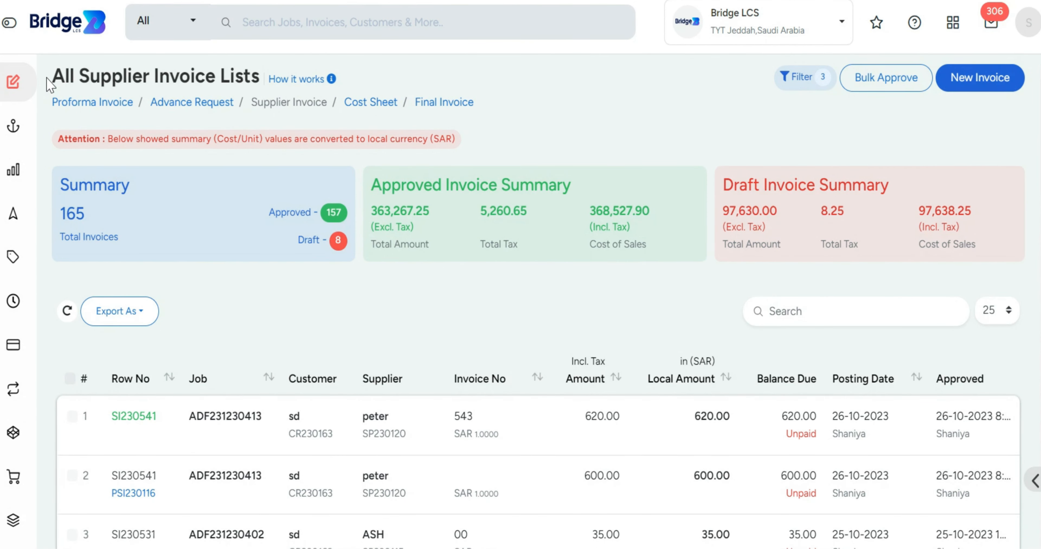
Step: Create and save a Preliminary Invoice for 600.00 SAR with Administrative Charges 100.00, Agency Fees 200.00 and Air Freight - Export 300.00
mouse_move(17, 86)
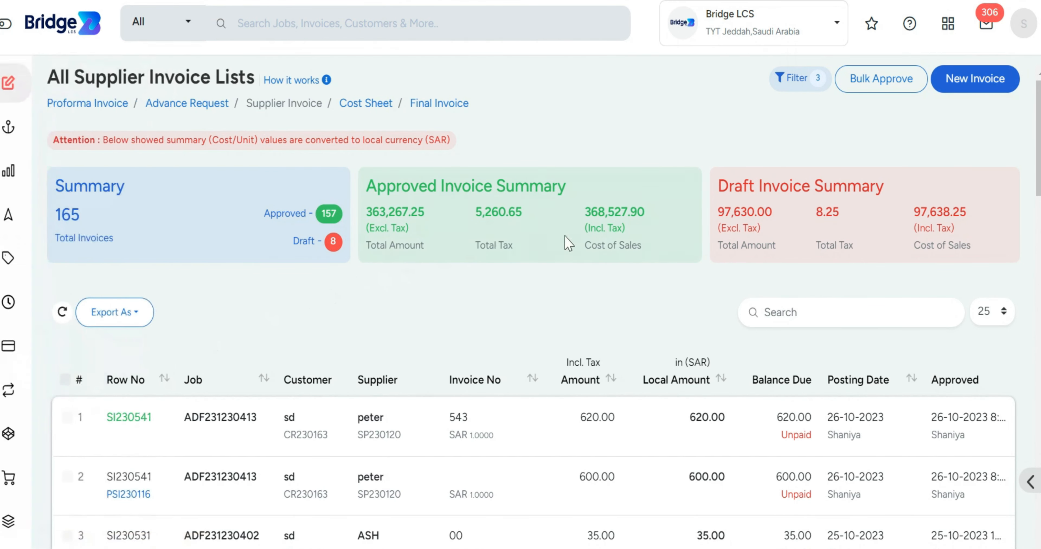
left_click(974, 80)
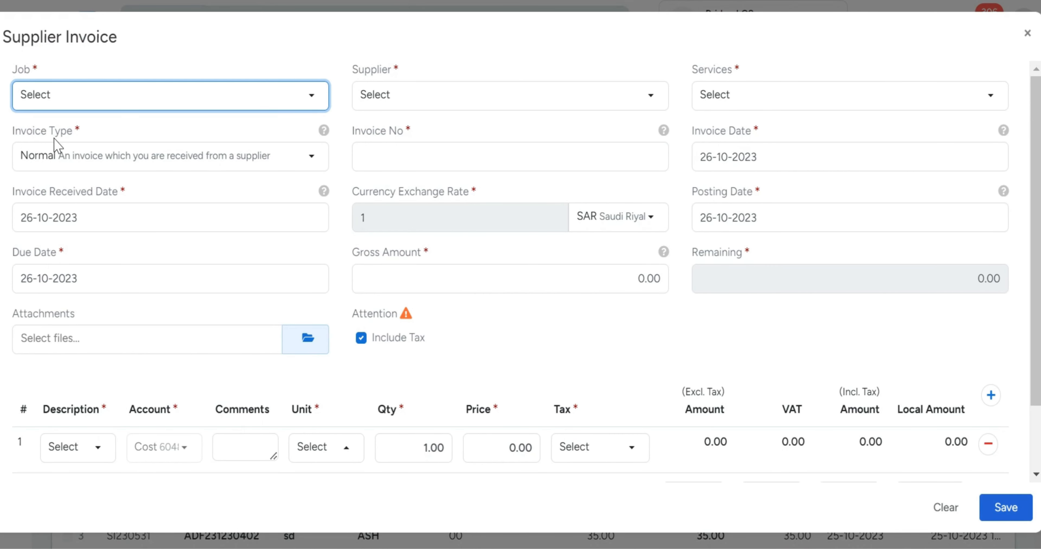
left_click(164, 163)
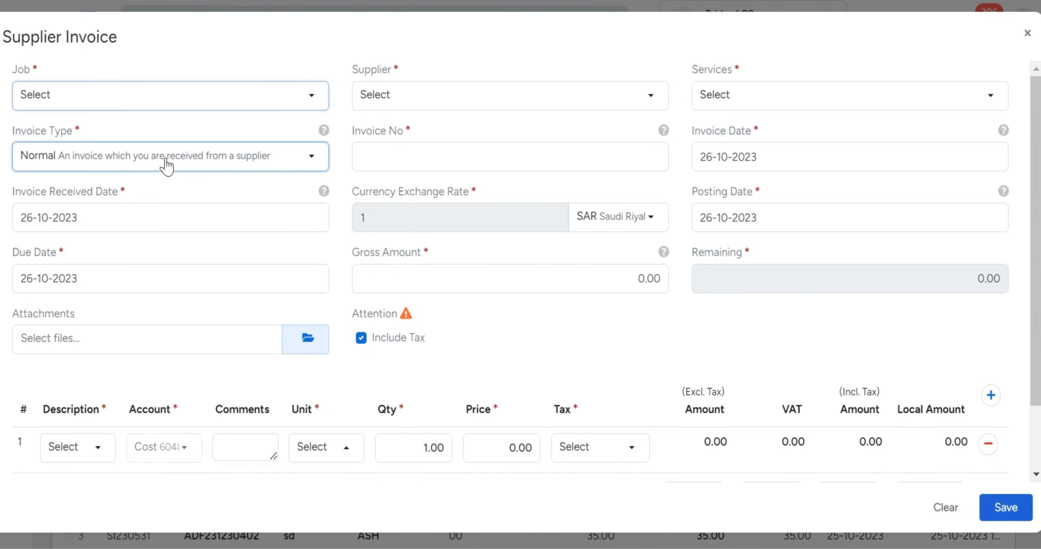
left_click(146, 293)
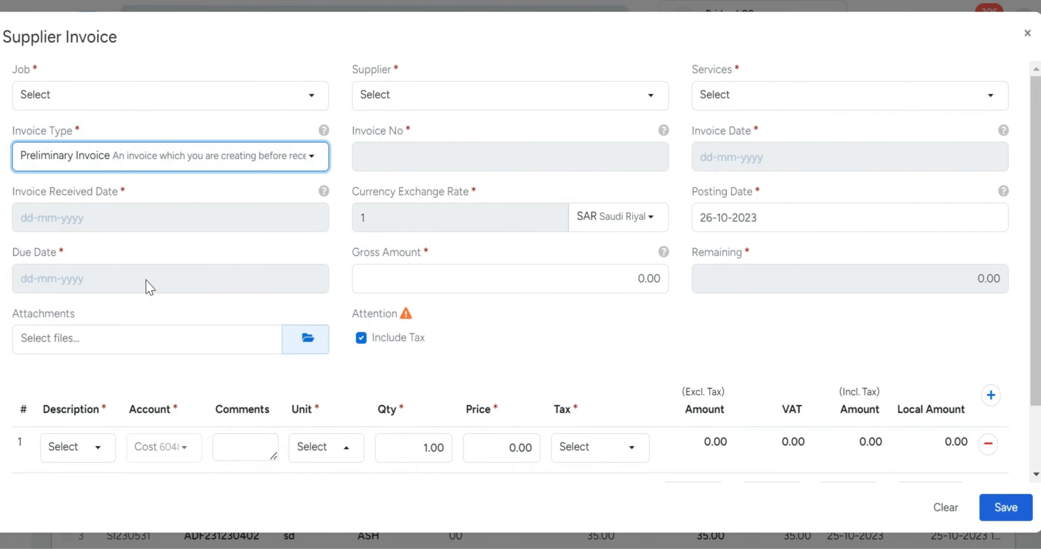
left_click(123, 101)
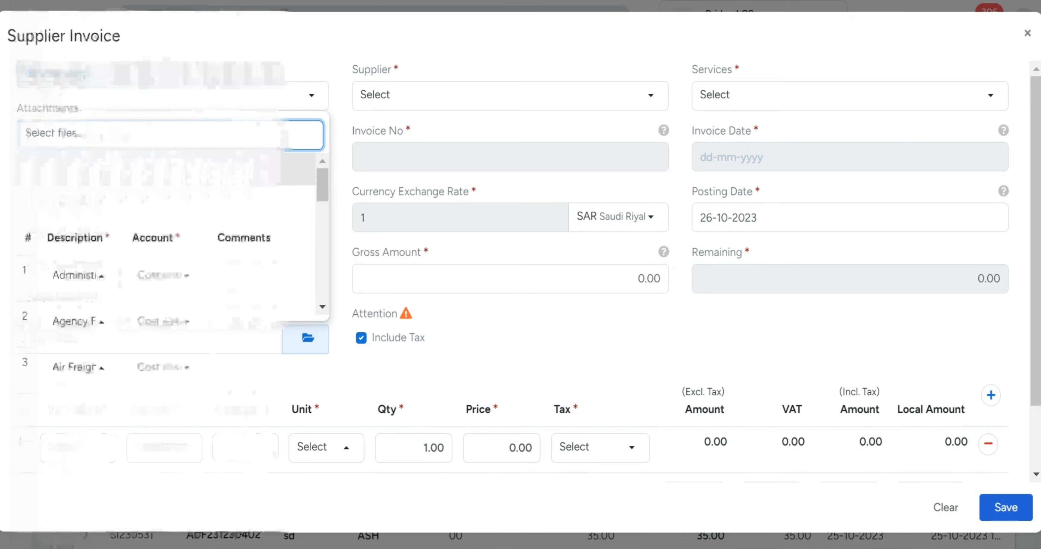
left_click(996, 509)
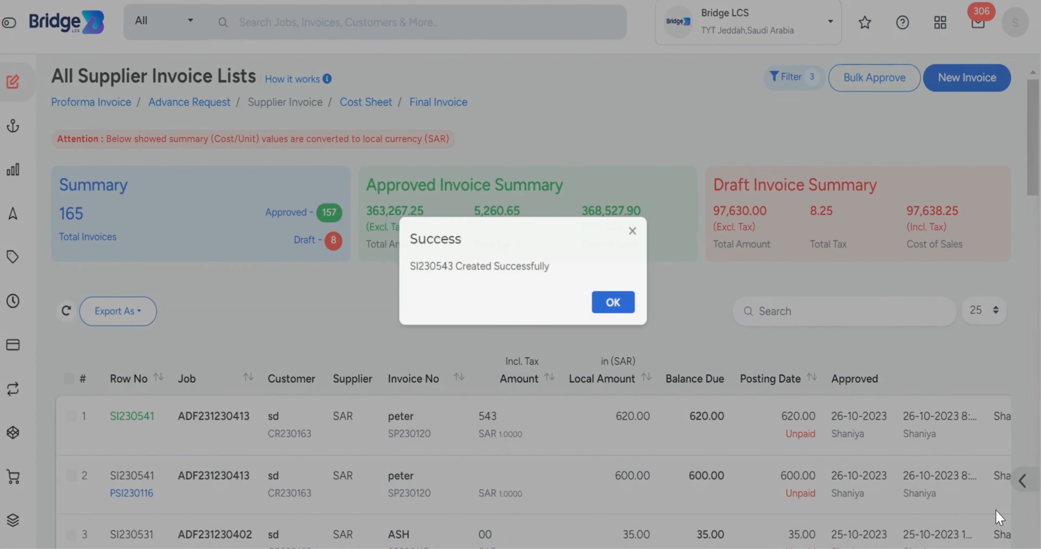
left_click(608, 317)
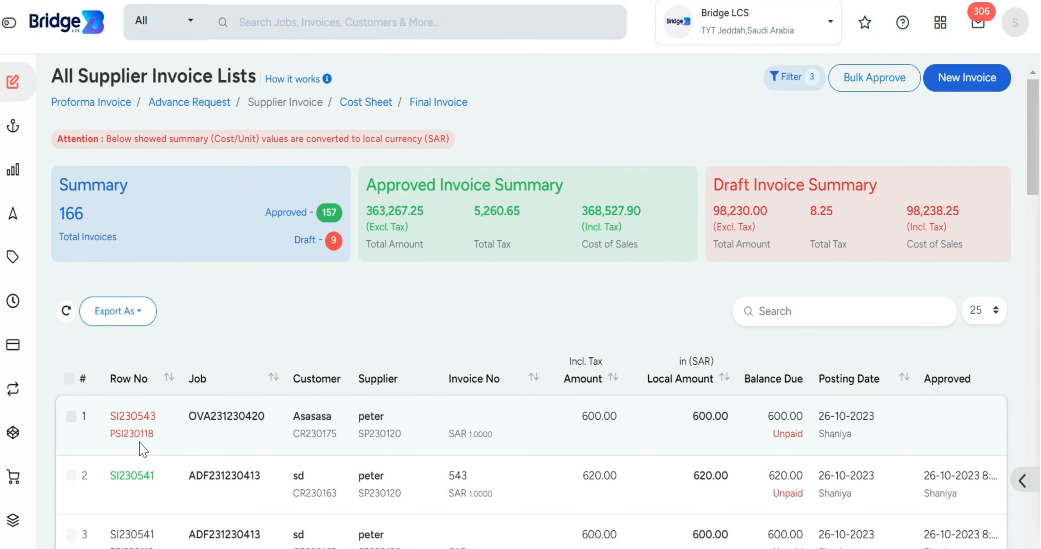
Step: Approve the newly created preliminary supplier invoice in the supplier invoice list
right_click(170, 418)
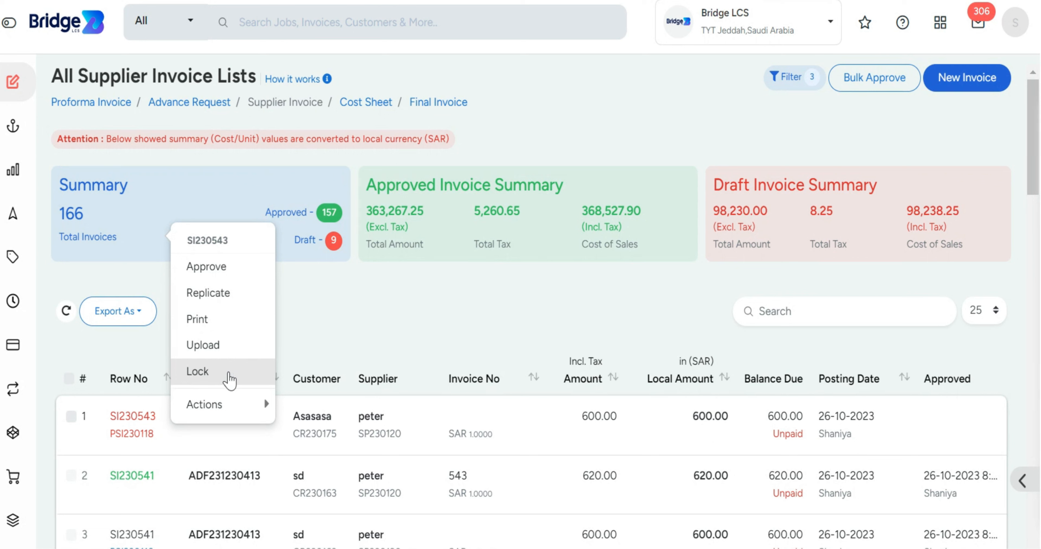
mouse_move(230, 402)
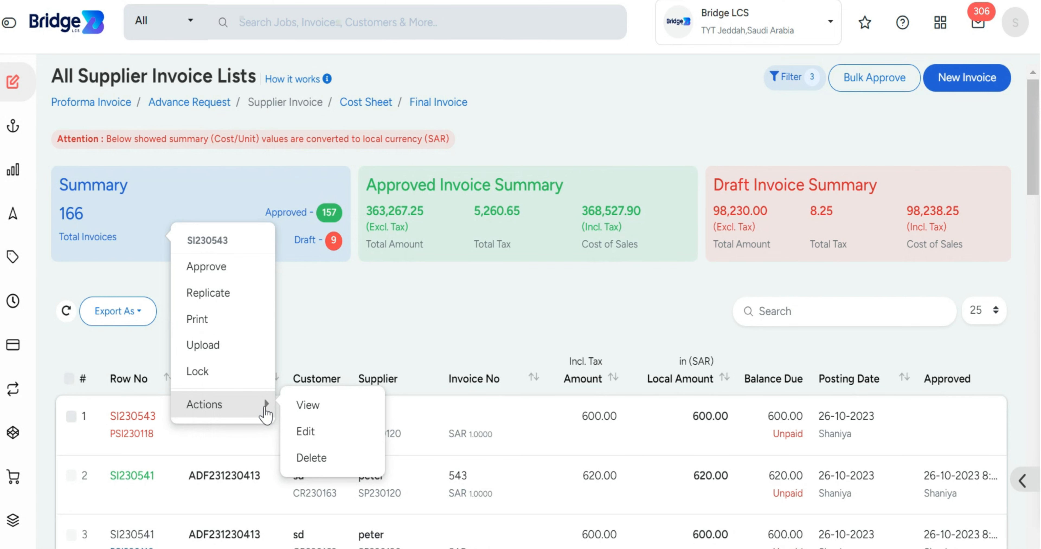
left_click(230, 266)
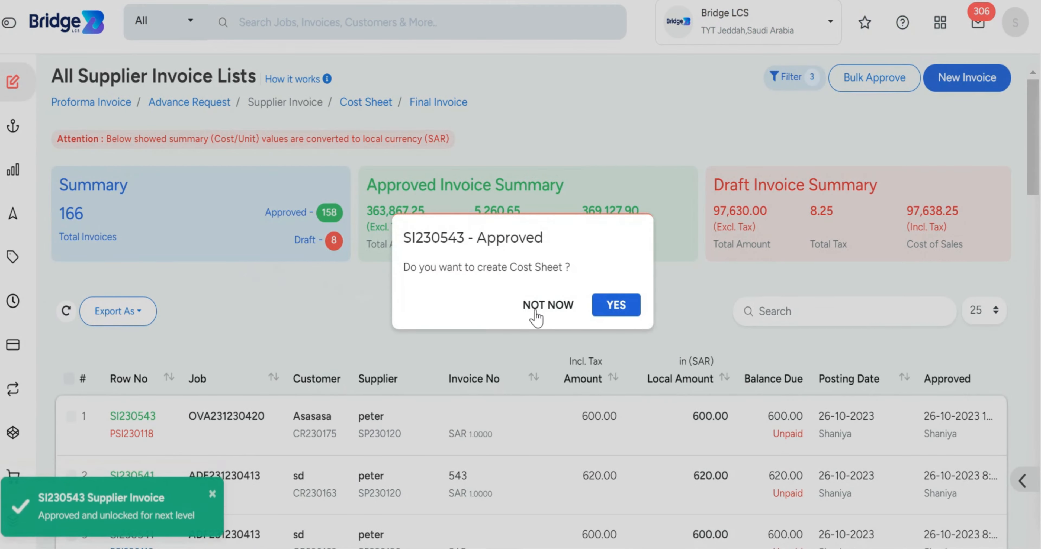
Step: Create a cost sheet from the approved supplier invoice with line revenues of 110.00, 210.00 and 310.00, and approve it
left_click(616, 305)
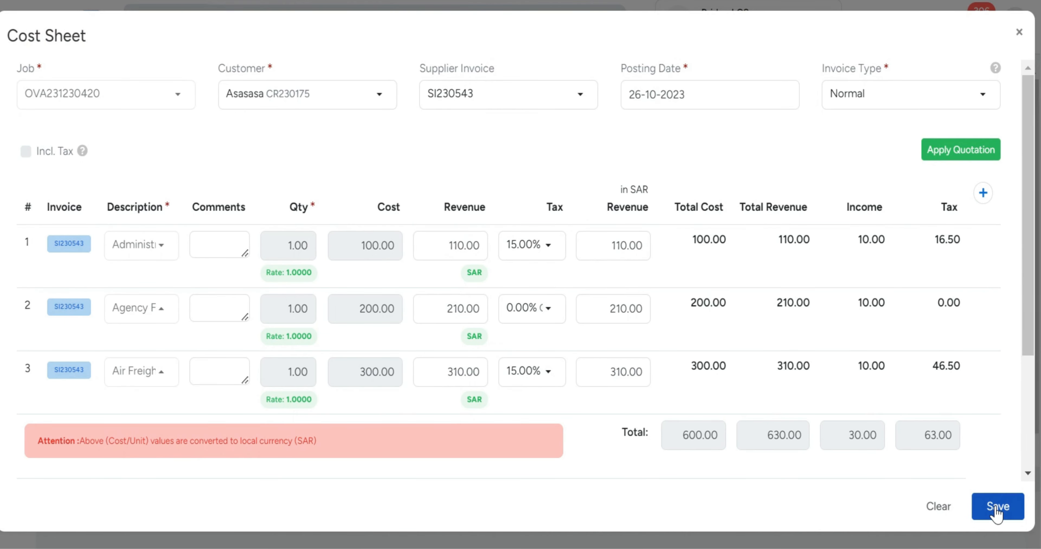
left_click(996, 509)
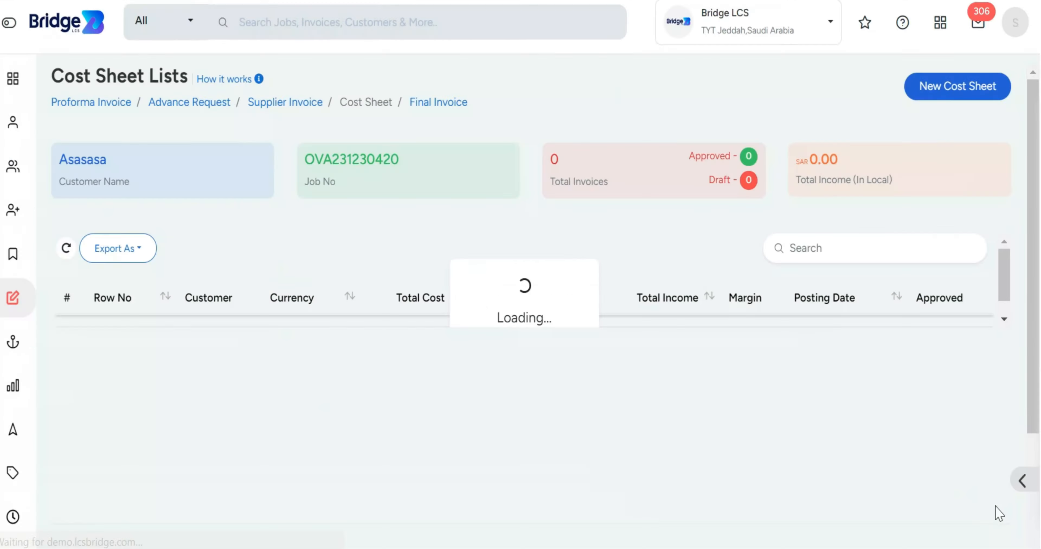
left_click(609, 309)
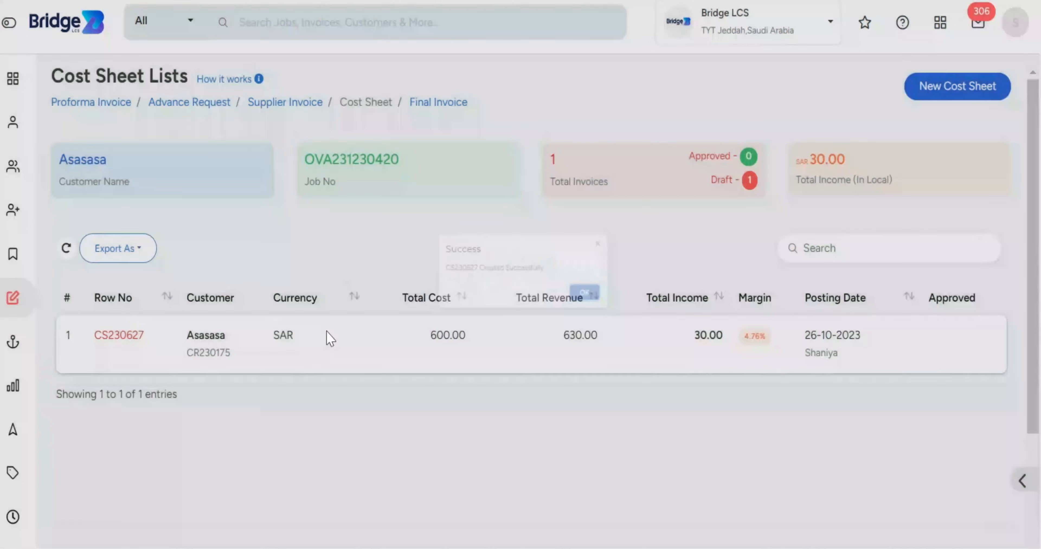
left_click(168, 344)
left_click(209, 381)
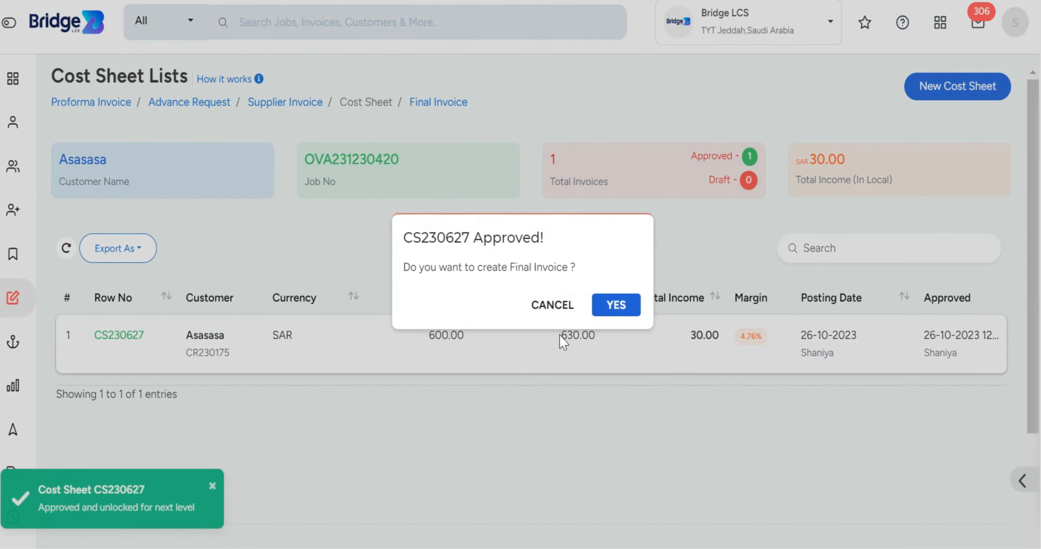
Step: Create a final invoice from the approved cost sheet and approve the draft for issue
left_click(619, 308)
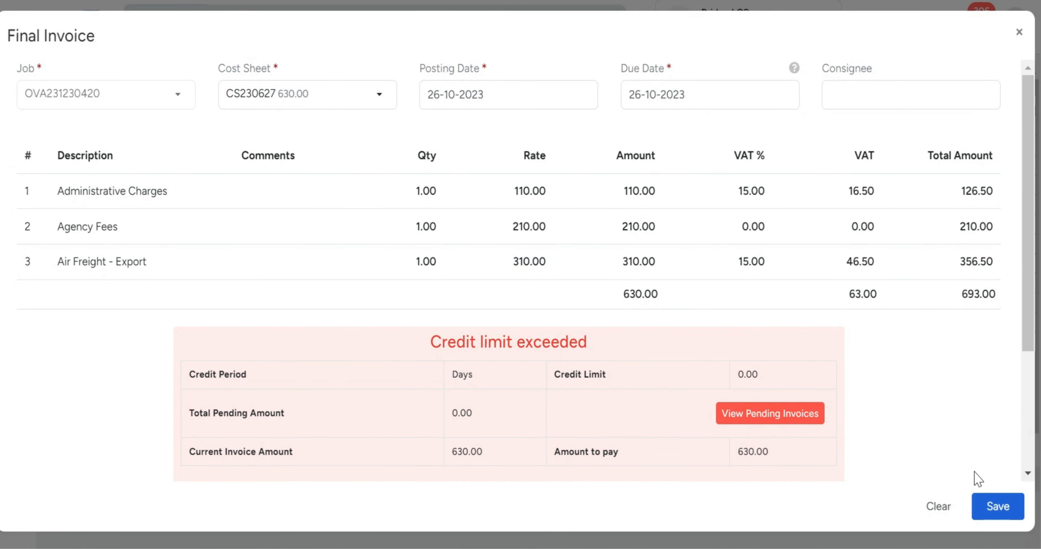
left_click(1002, 513)
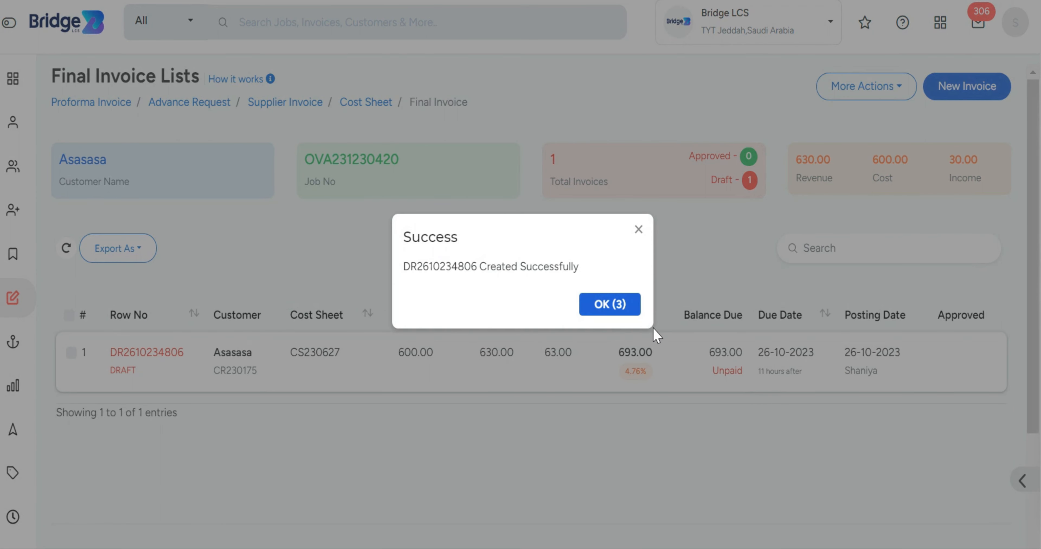
left_click(617, 308)
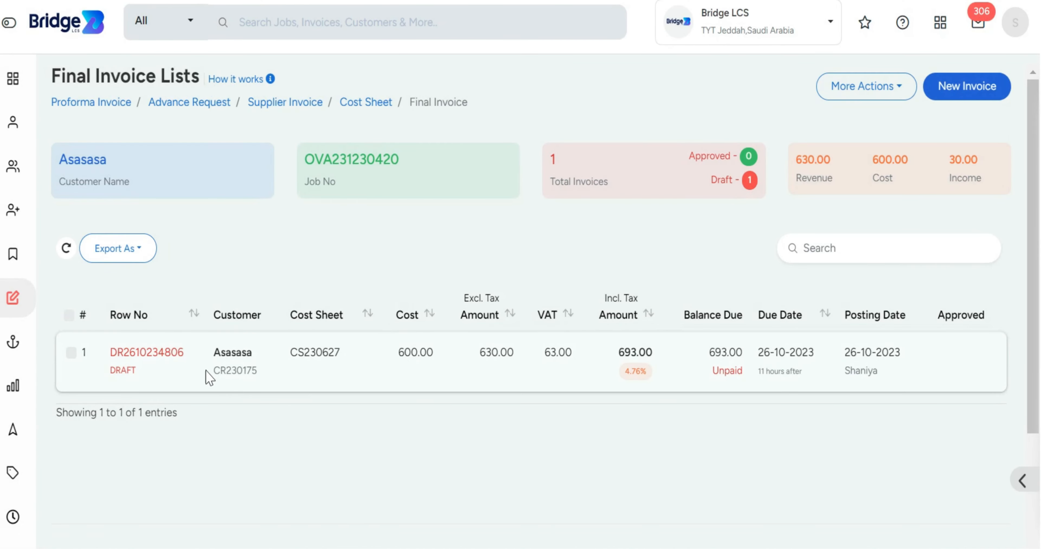
left_click(180, 350)
left_click(259, 130)
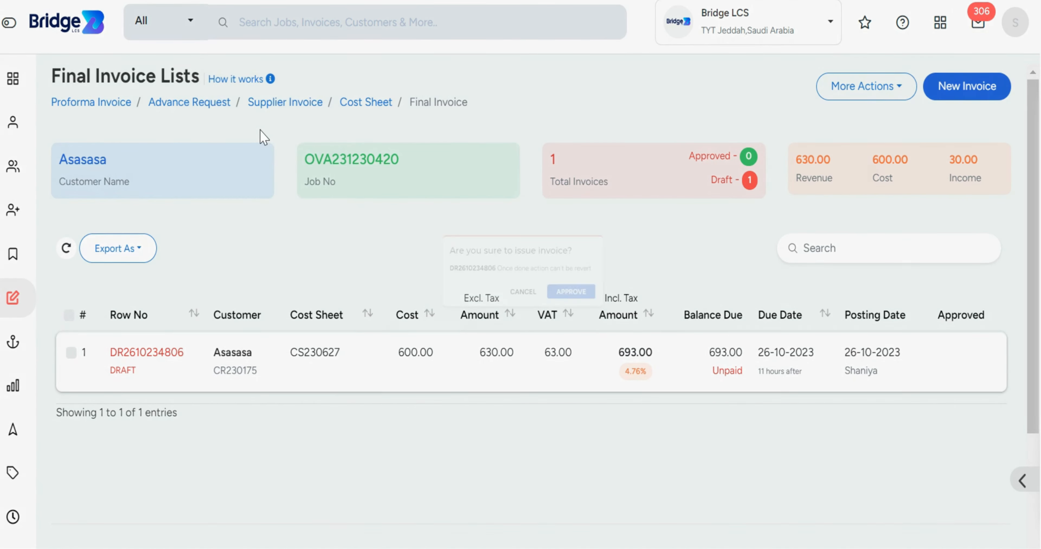
left_click(593, 301)
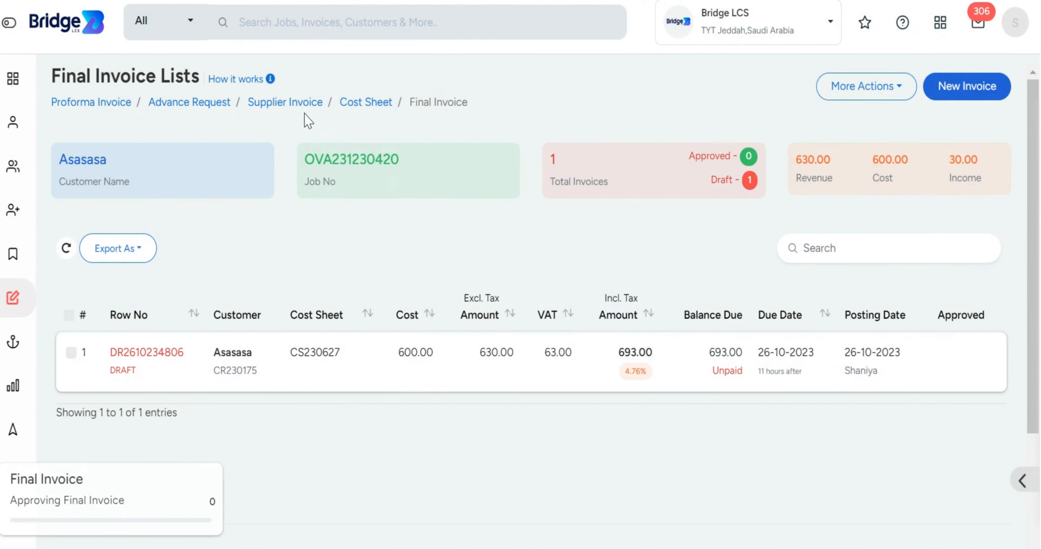
Step: Start converting the job's preliminary supplier invoice to an original invoice
left_click(294, 106)
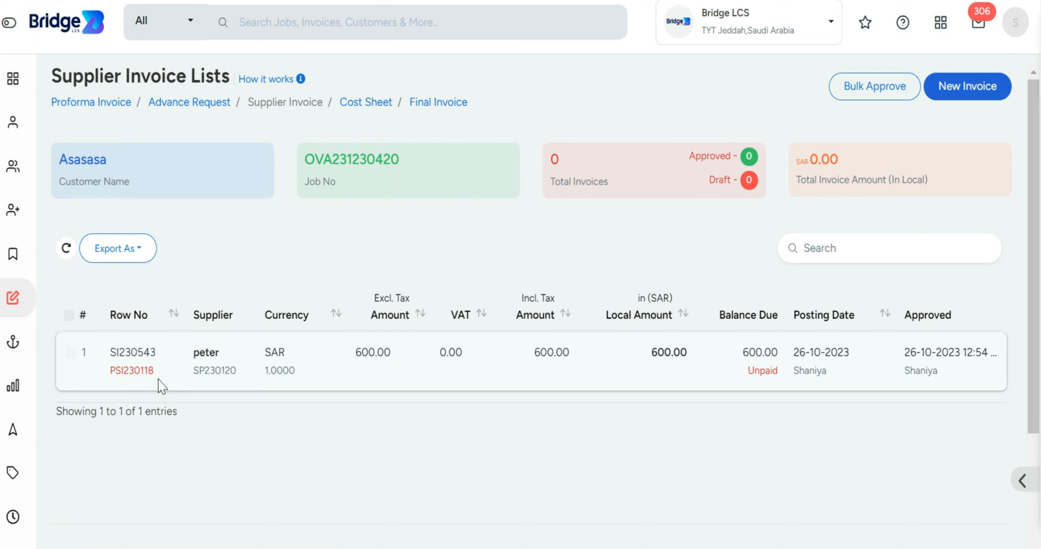
right_click(142, 387)
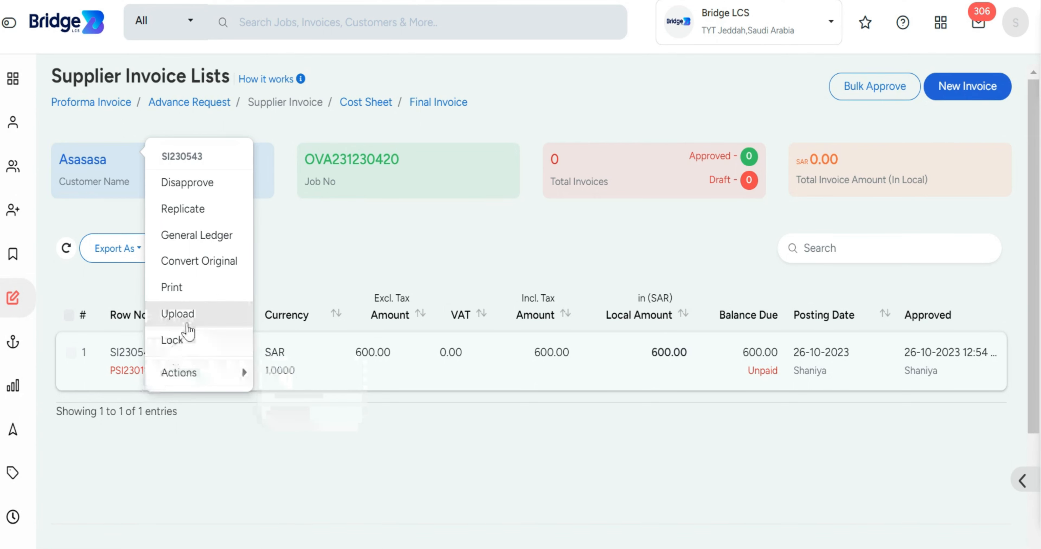
left_click(214, 262)
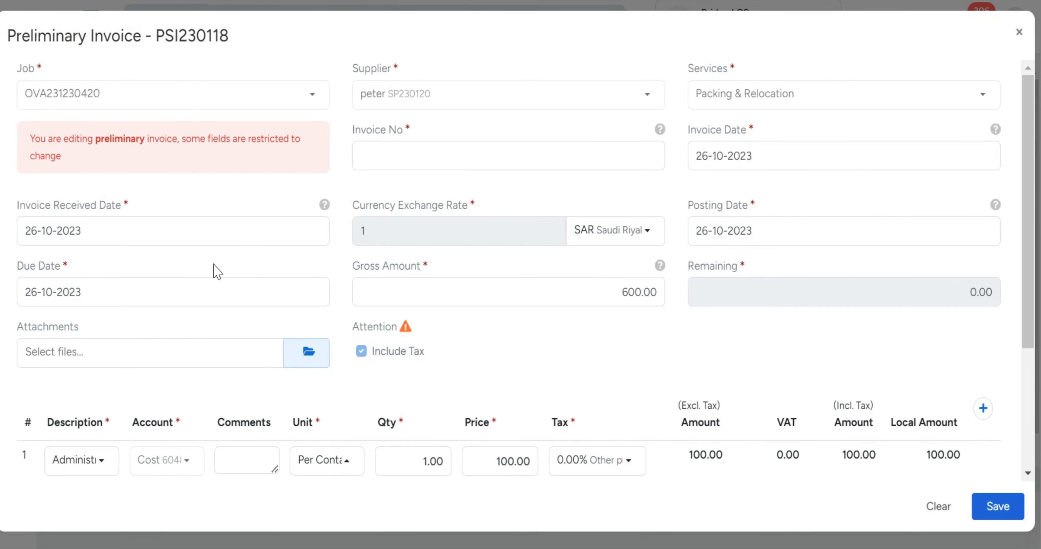
Step: Set the price of the Agency Fees line to 250 and of the Air Freight line to 270
scroll(413, 402, "down", 5)
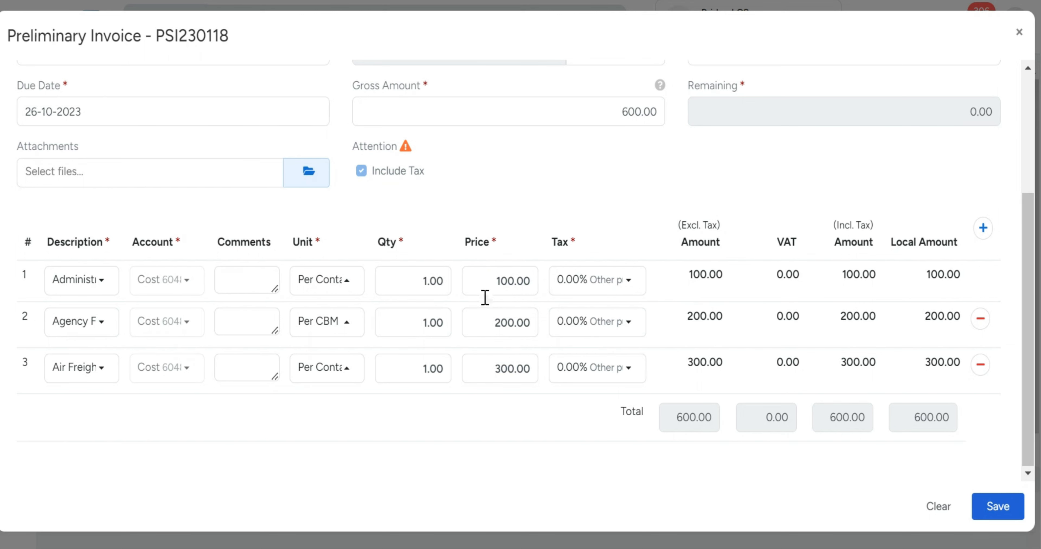
left_click(491, 328)
double_click(491, 328)
type("250")
left_click(515, 367)
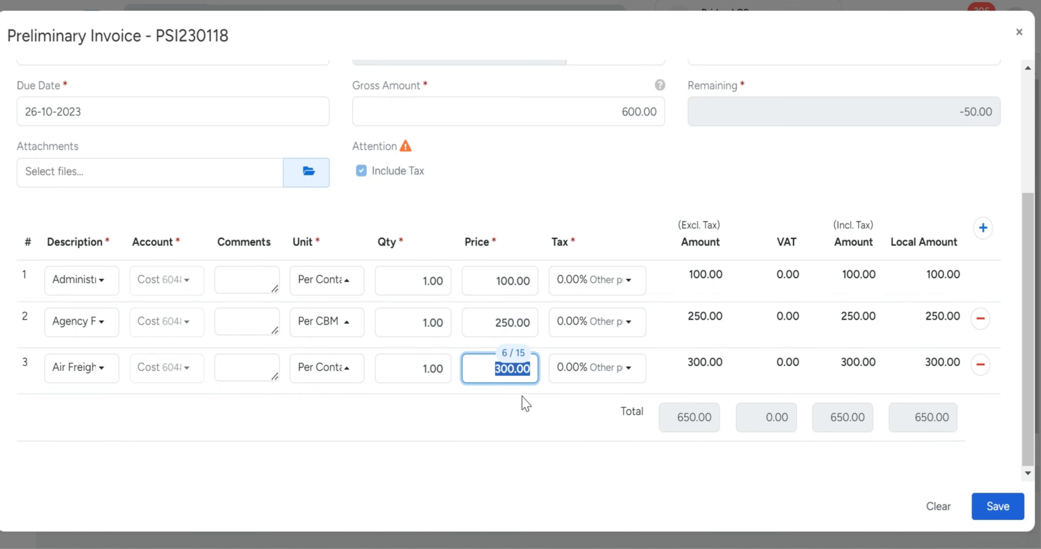
type("270")
left_click(533, 410)
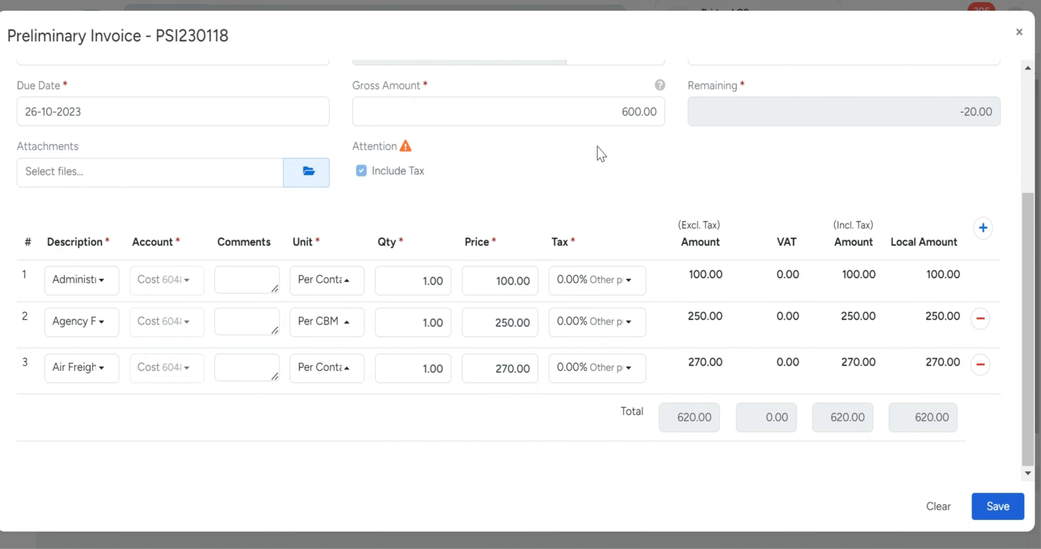
Step: Set the gross amount to 620.00 and the invoice number to 566, and save the converted invoice
left_click(606, 114)
type("62")
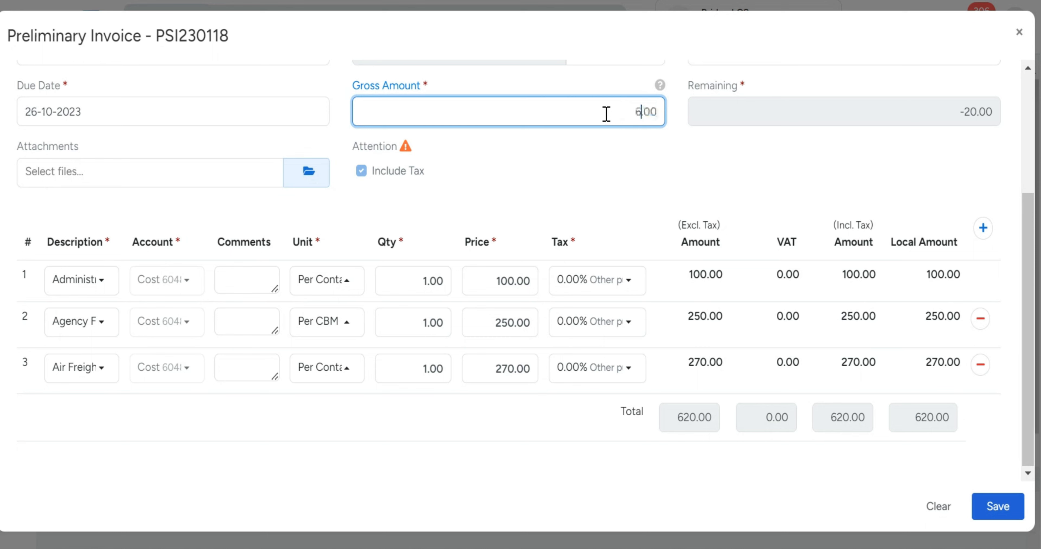
scroll(597, 162, "up", 5)
left_click(547, 169)
type("566")
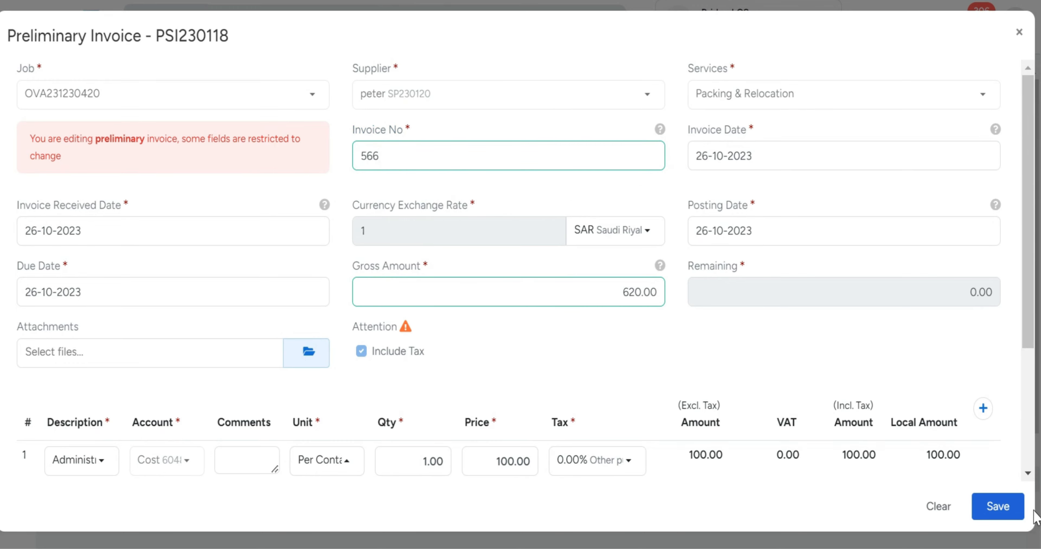
left_click(1005, 510)
left_click(616, 317)
Step: Start a new cost sheet for the job and load the pending 620.00 SAR supplier invoice into it
left_click(376, 105)
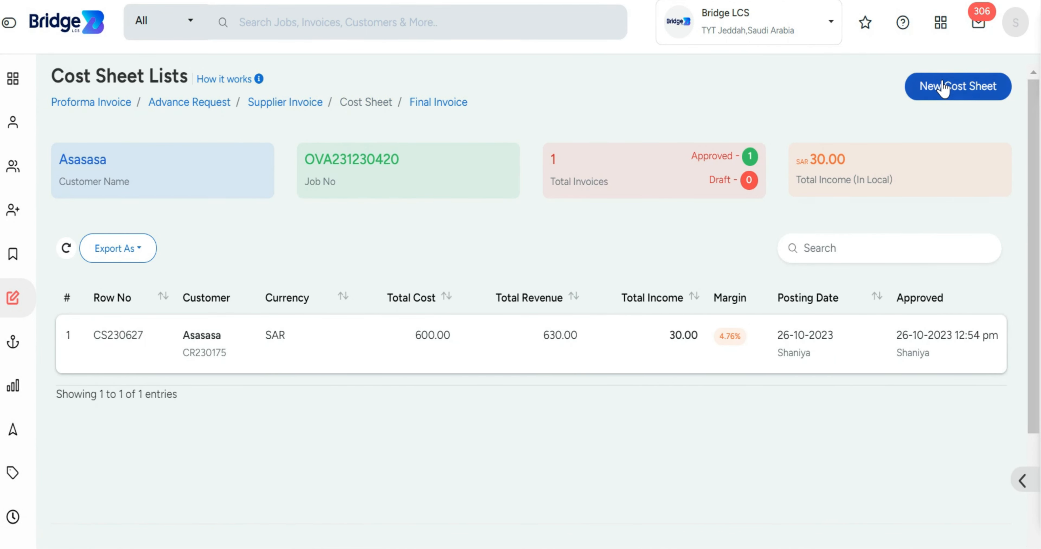
left_click(930, 85)
left_click(521, 106)
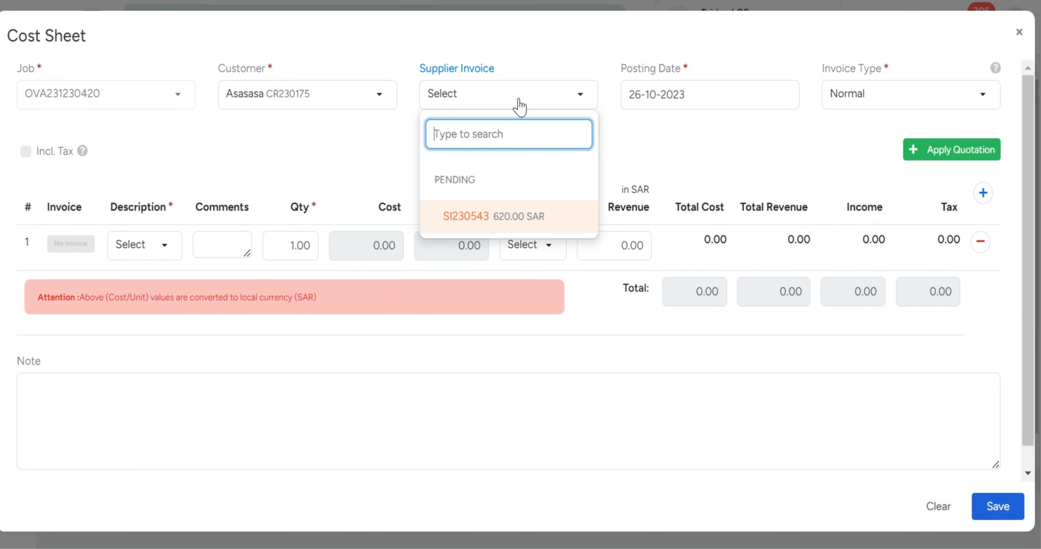
left_click(515, 218)
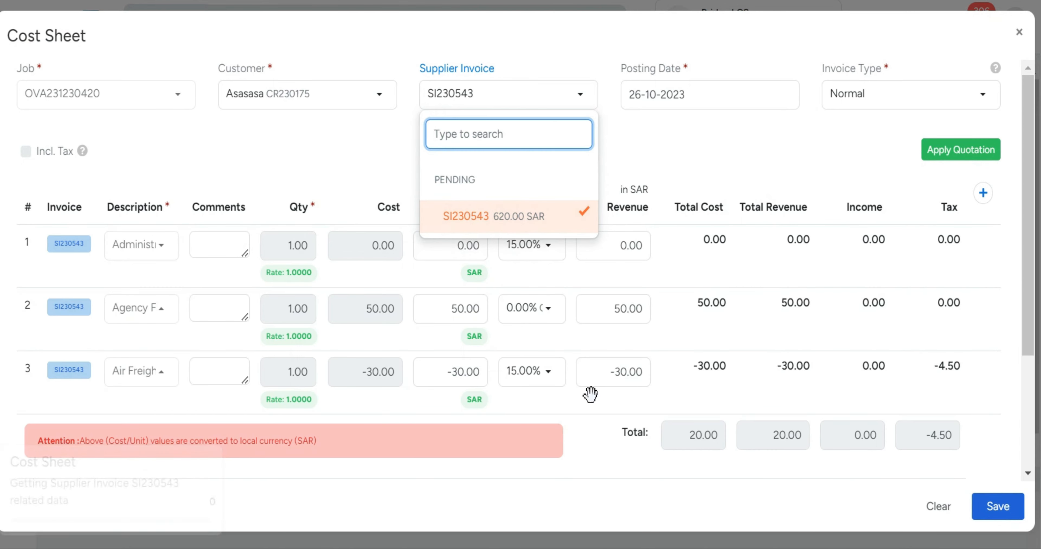
left_click(596, 513)
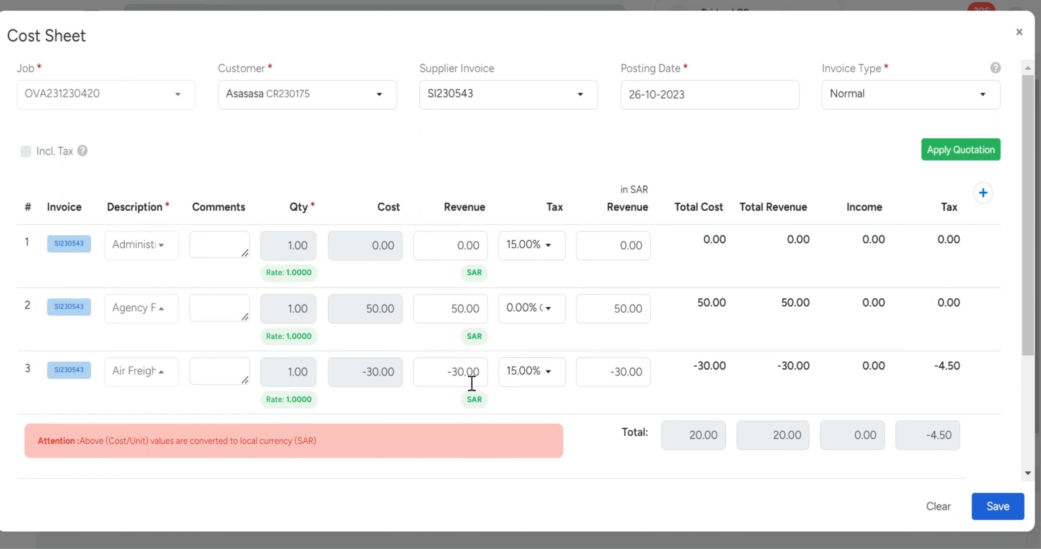
Step: Set the Air Freight line's revenue to 0 and save the new cost sheet
double_click(454, 372)
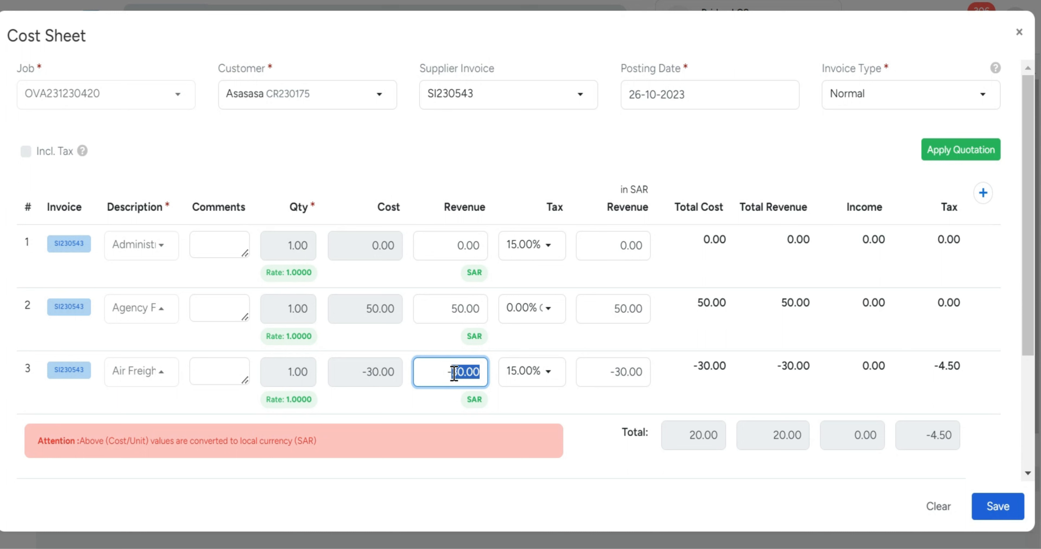
type("0")
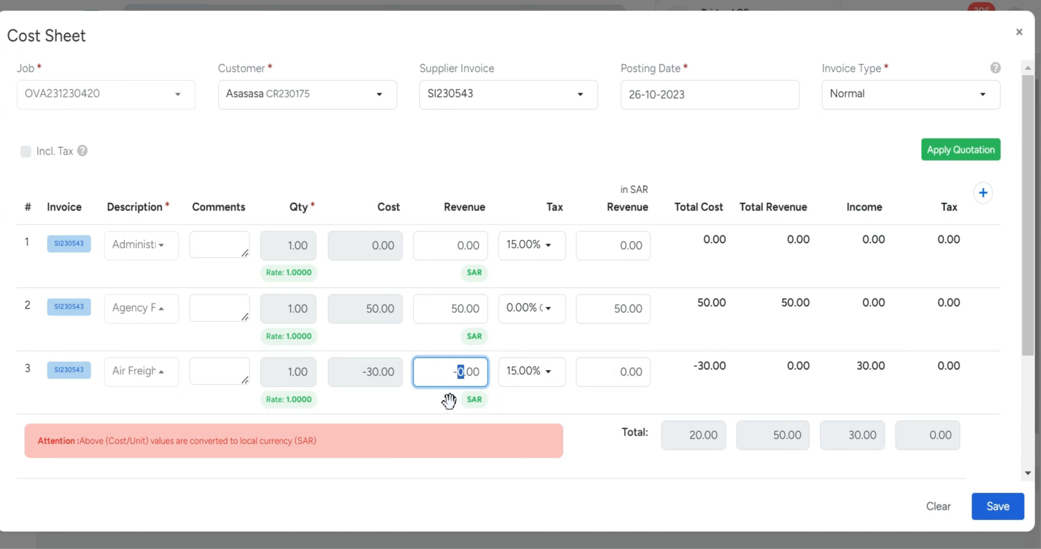
left_click(1002, 514)
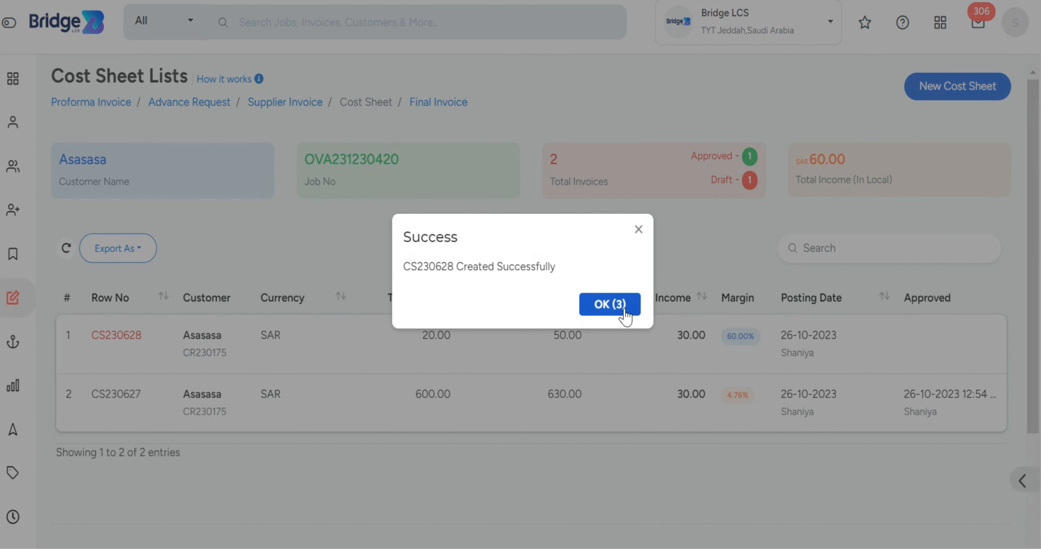
left_click(625, 313)
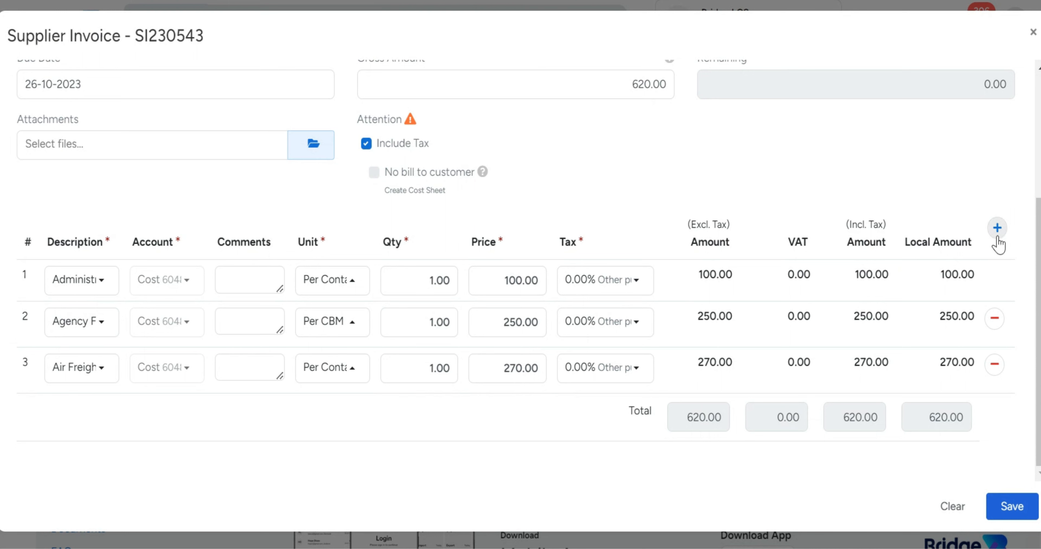
Step: Add an Air Freight - Import line to the supplier invoice with unit Per Container, price 400 and 0.00% zero-rated tax
left_click(997, 227)
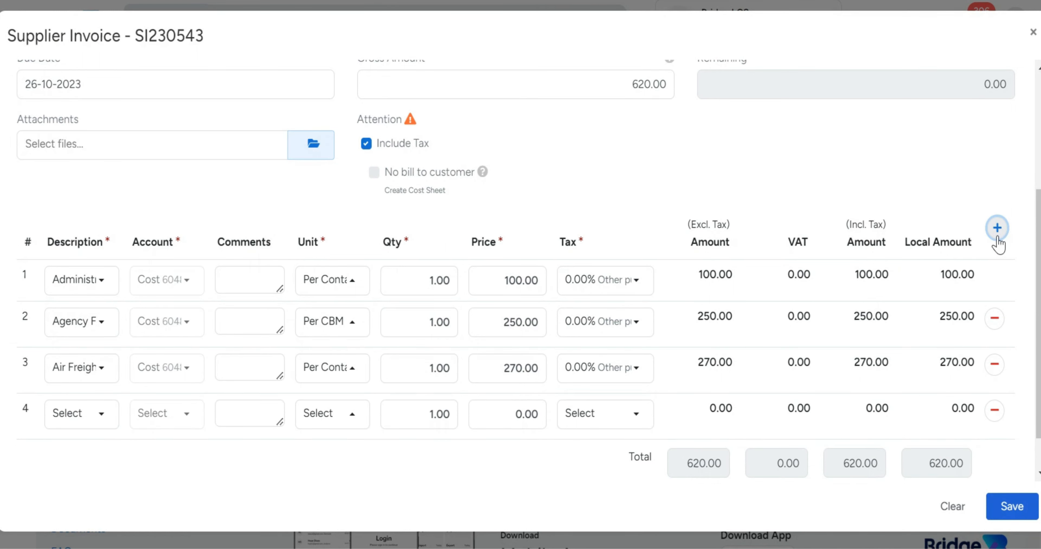
left_click(98, 421)
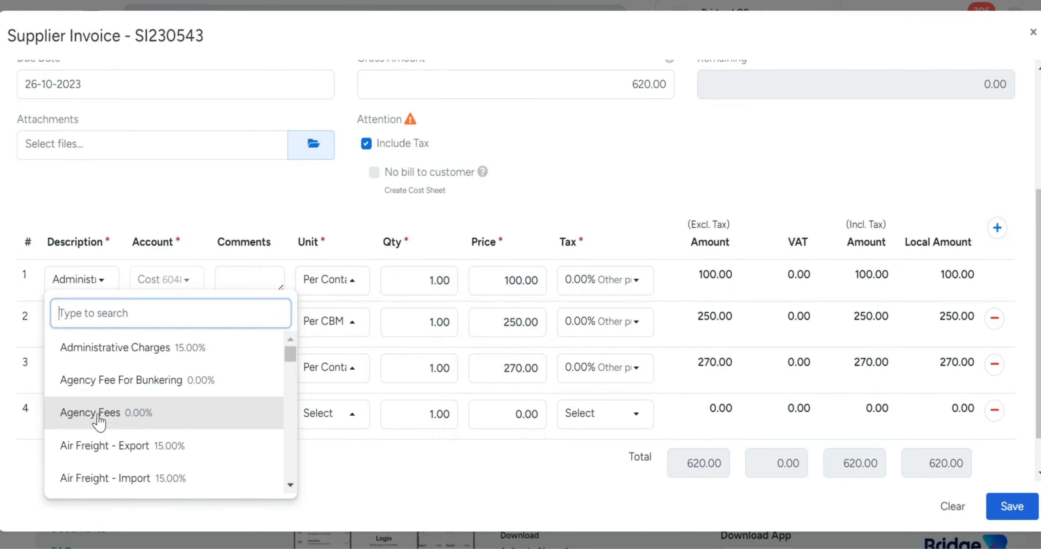
left_click(104, 479)
left_click(325, 420)
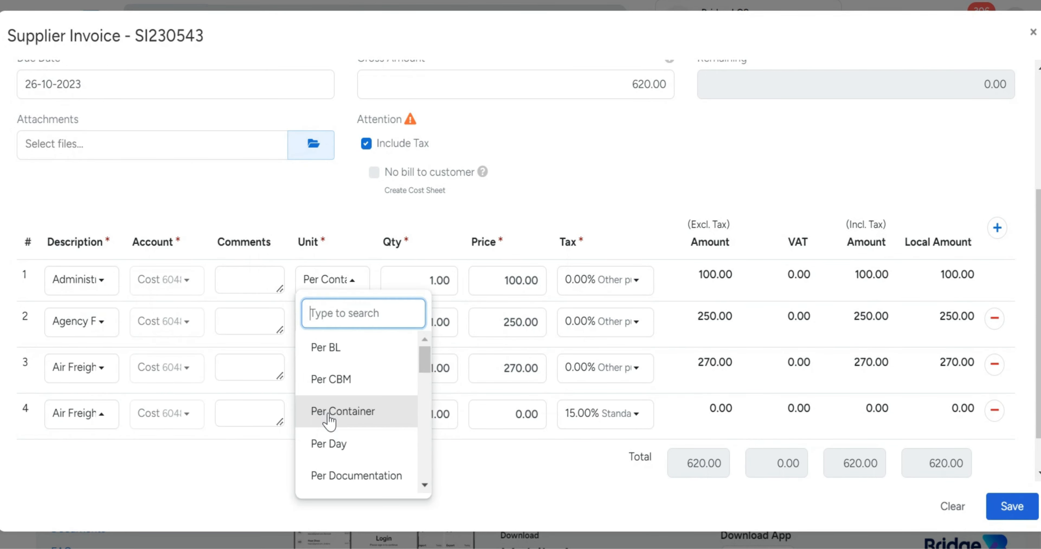
left_click(326, 416)
left_click(505, 414)
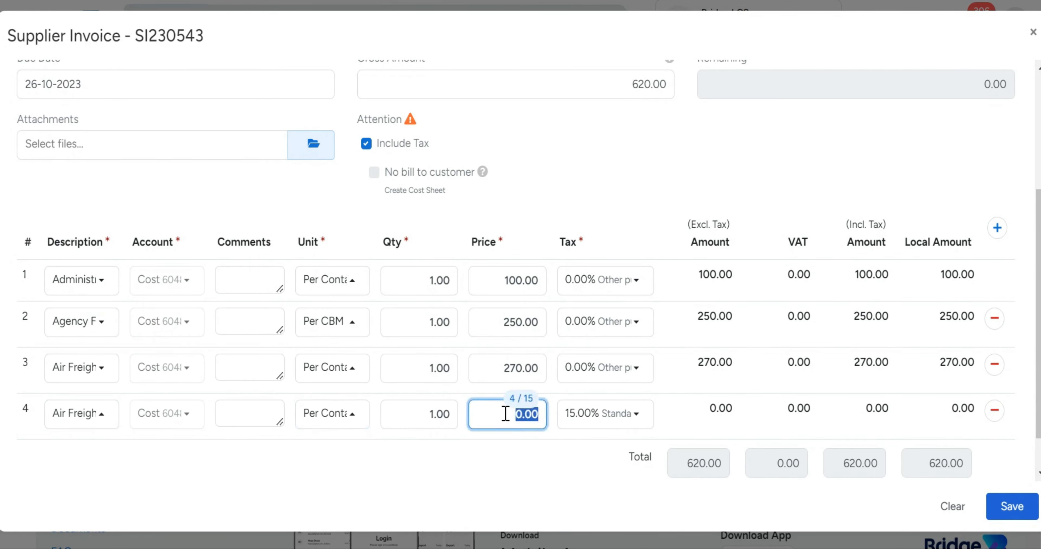
type("400")
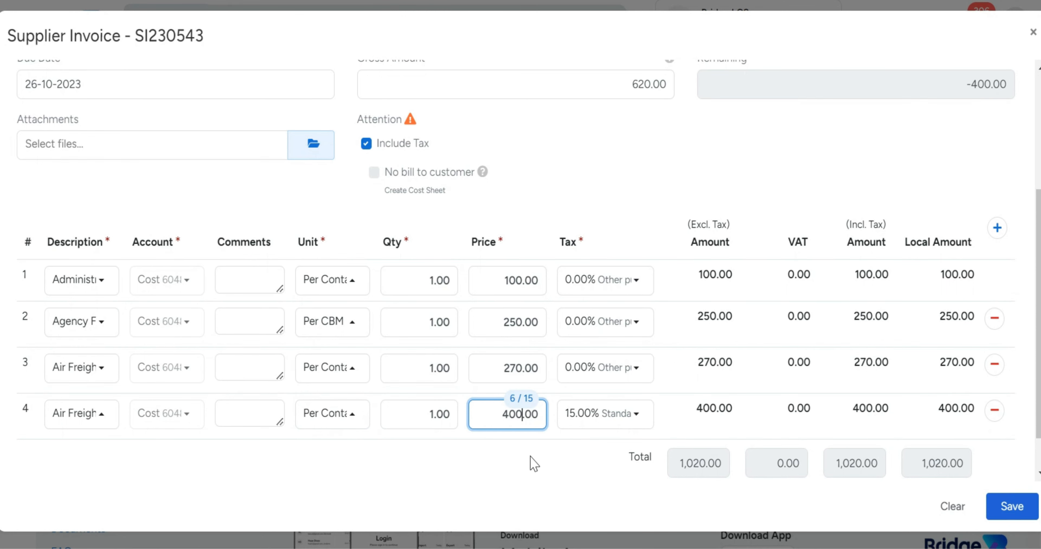
left_click(743, 394)
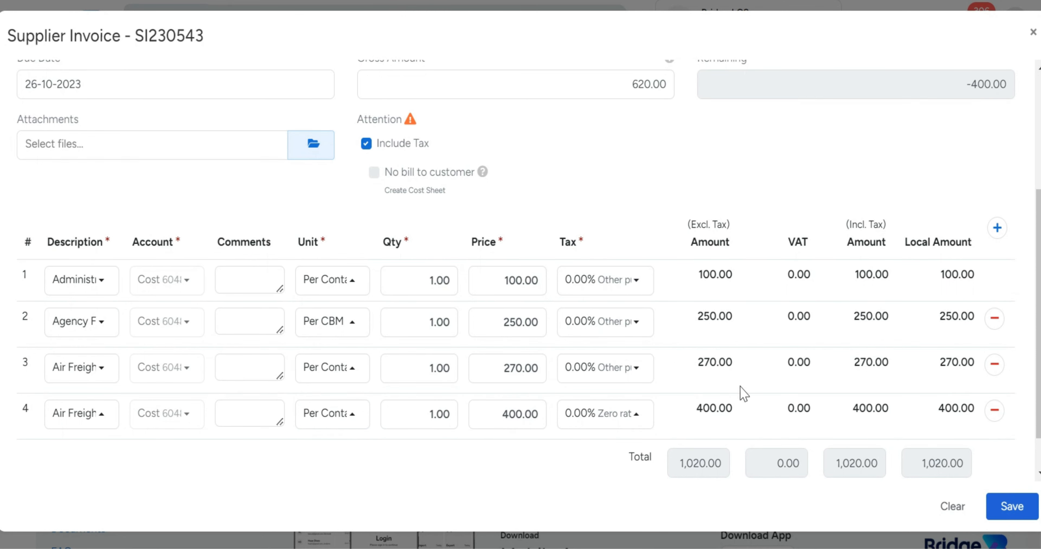
Step: Remove the Agency Fees line from the supplier invoice and set the gross amount to 770.00
left_click(994, 323)
left_click(612, 306)
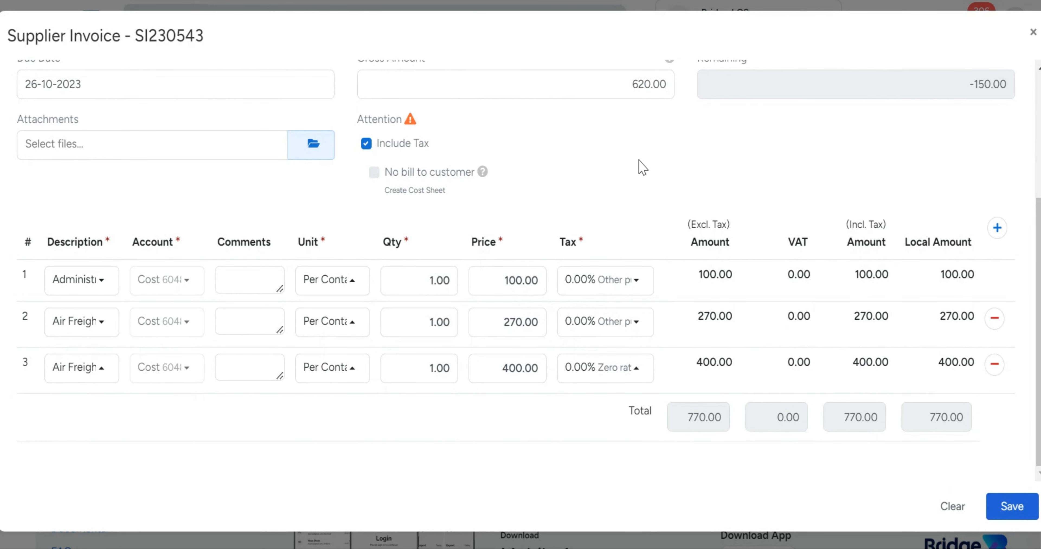
scroll(637, 163, "up", 5)
left_click(627, 262)
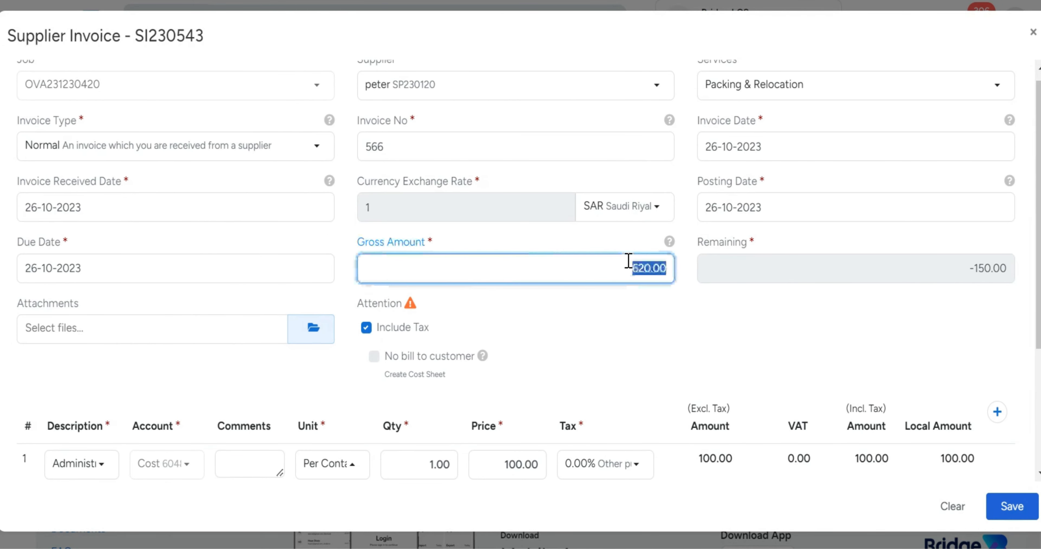
type("770")
left_click(639, 321)
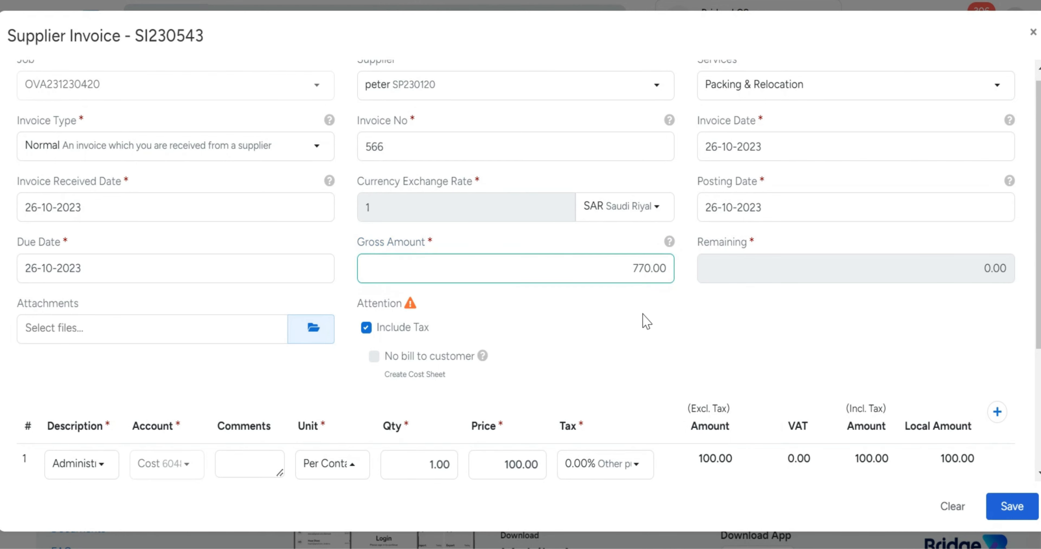
Step: Save the edited supplier invoice
scroll(865, 412, "down", 5)
left_click(1012, 507)
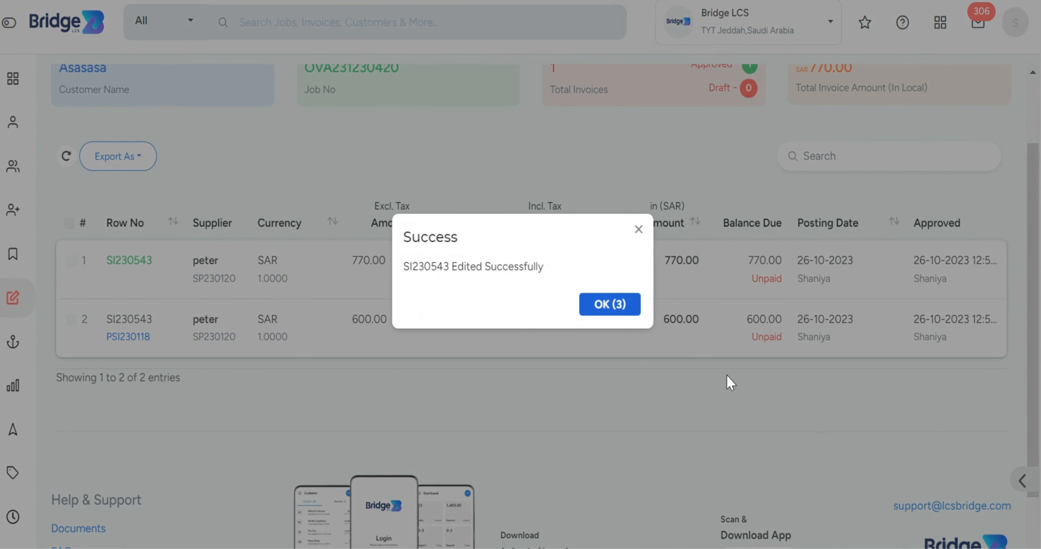
left_click(617, 315)
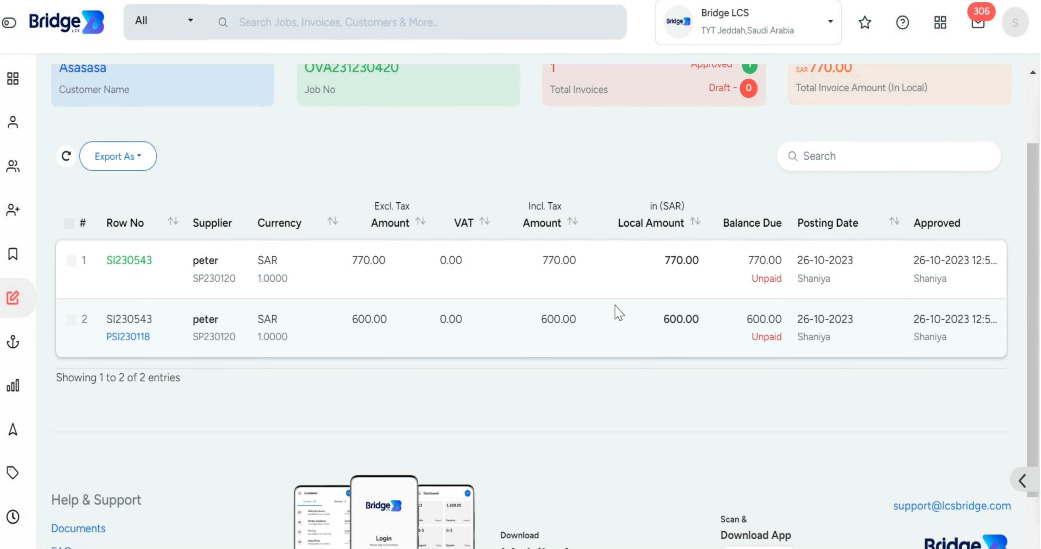
Step: Create and save a new cost sheet for the job from the pending 770.00 SAR supplier invoice
scroll(617, 315, "up", 3)
left_click(366, 104)
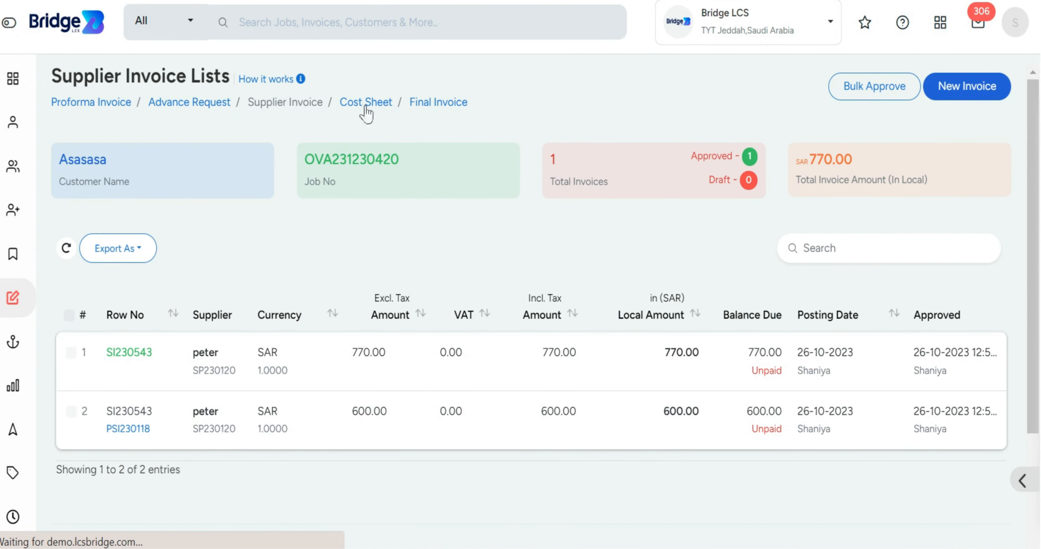
left_click(906, 89)
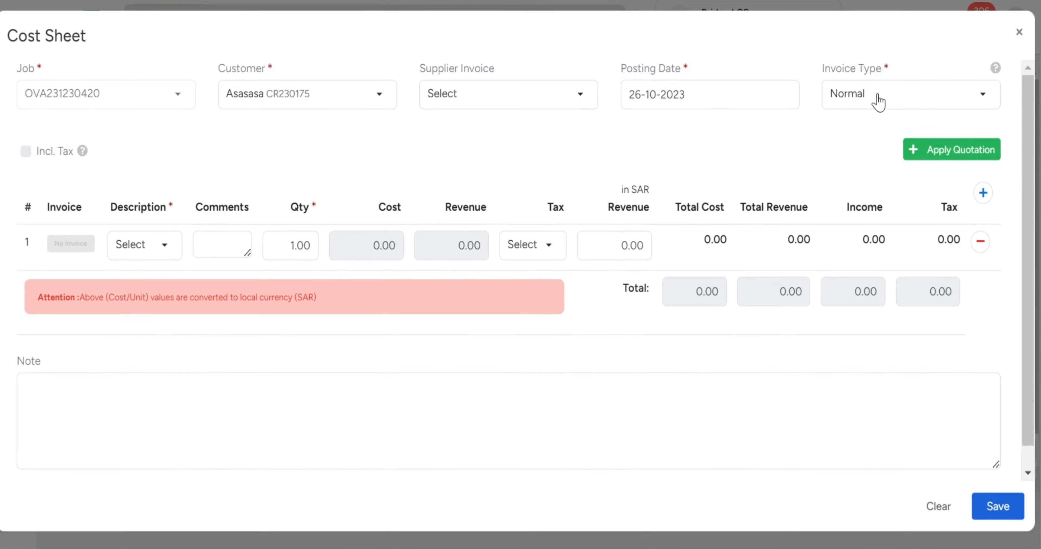
left_click(544, 102)
left_click(528, 221)
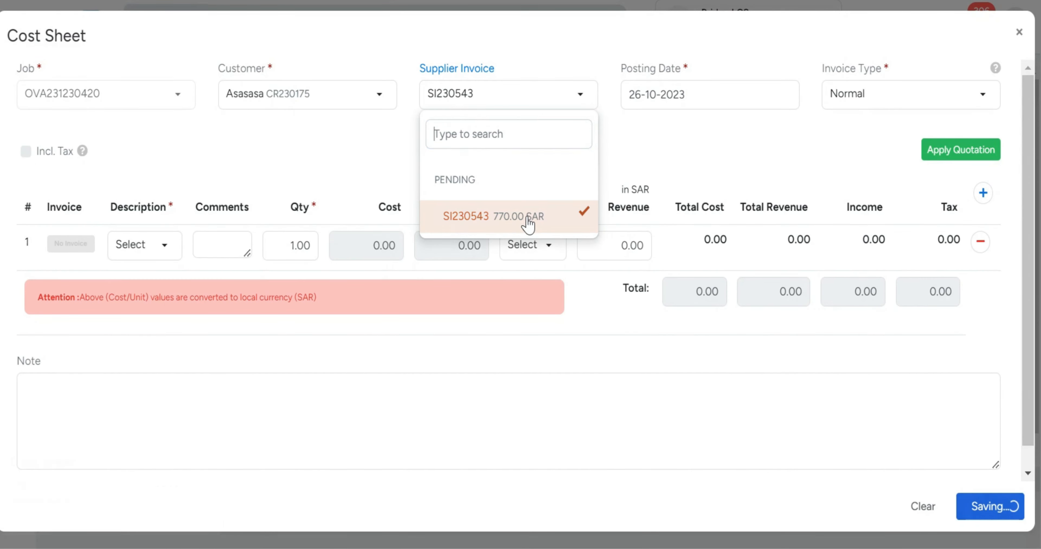
left_click(624, 173)
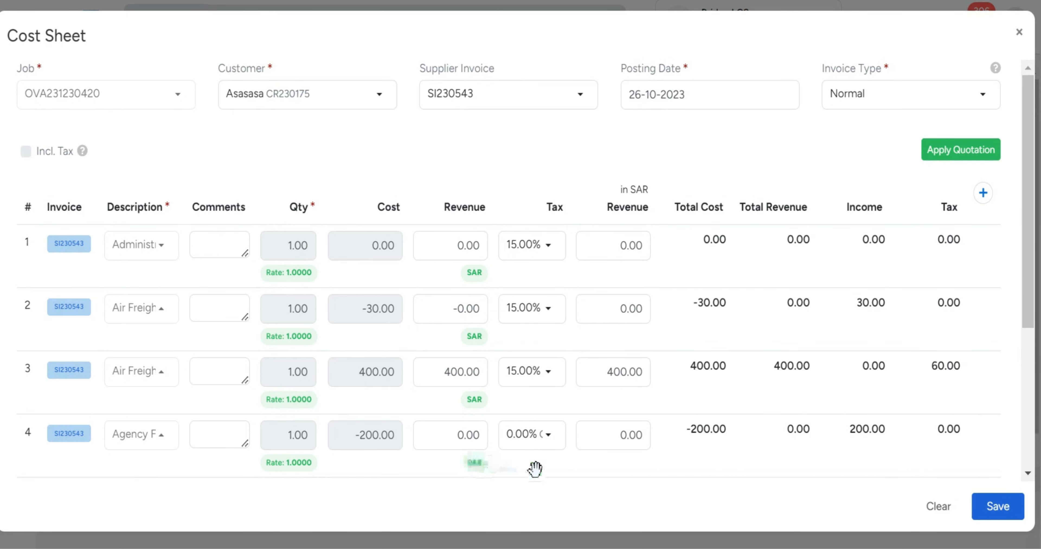
left_click(996, 508)
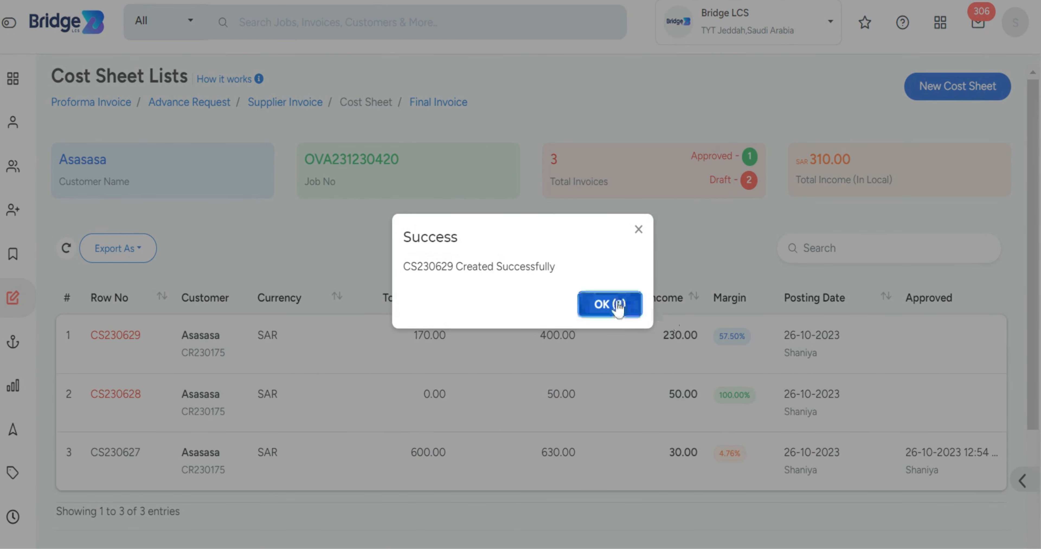
left_click(614, 304)
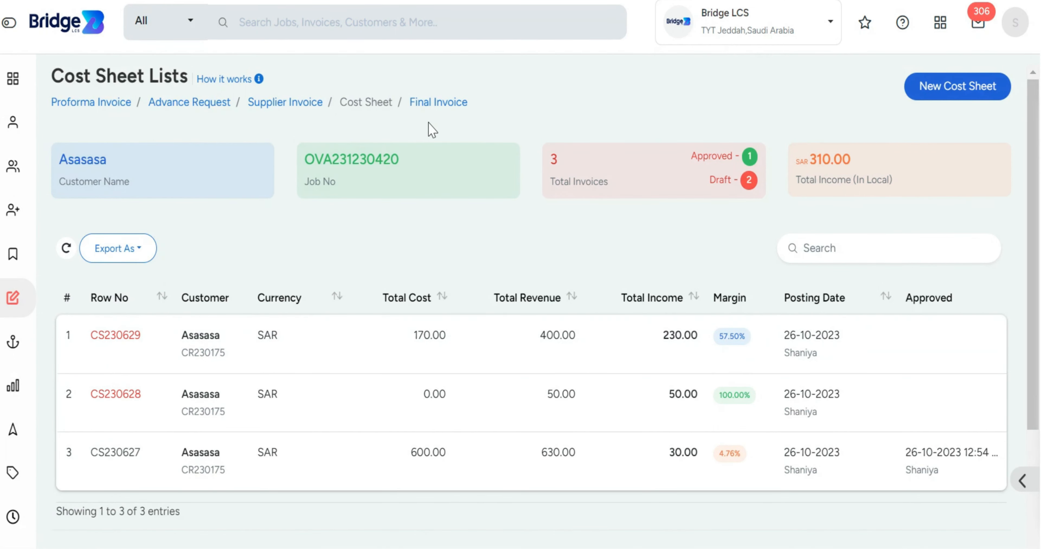
Step: Check the actions available for the 600.00 SAR preliminary entry in the supplier invoice list
left_click(438, 112)
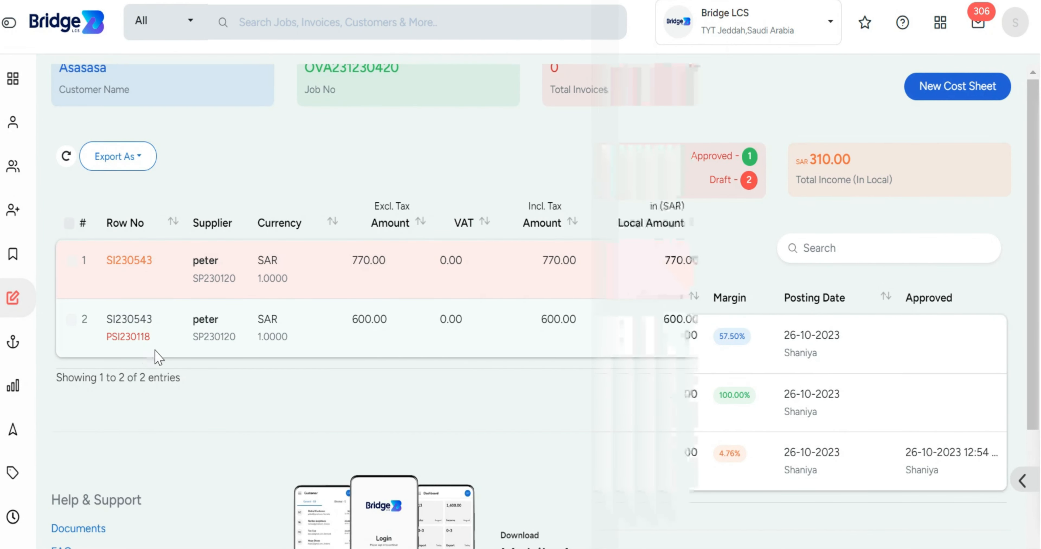
right_click(167, 336)
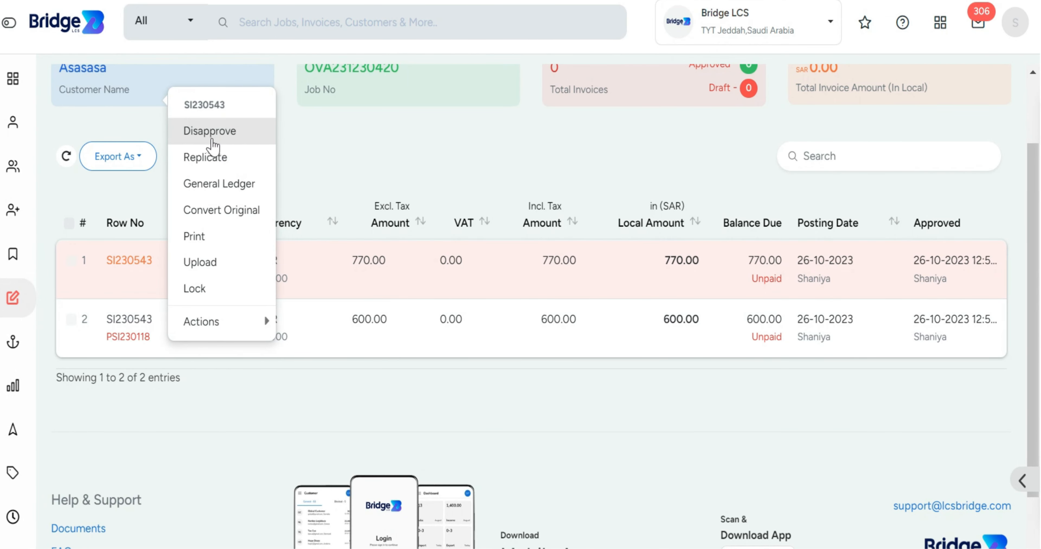
left_click(205, 385)
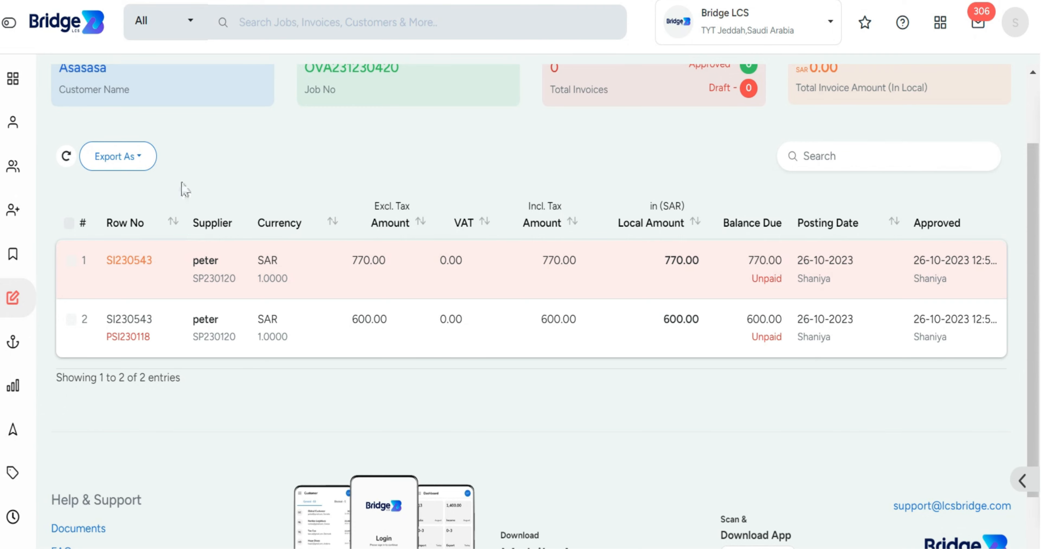
scroll(184, 190, "up", 2)
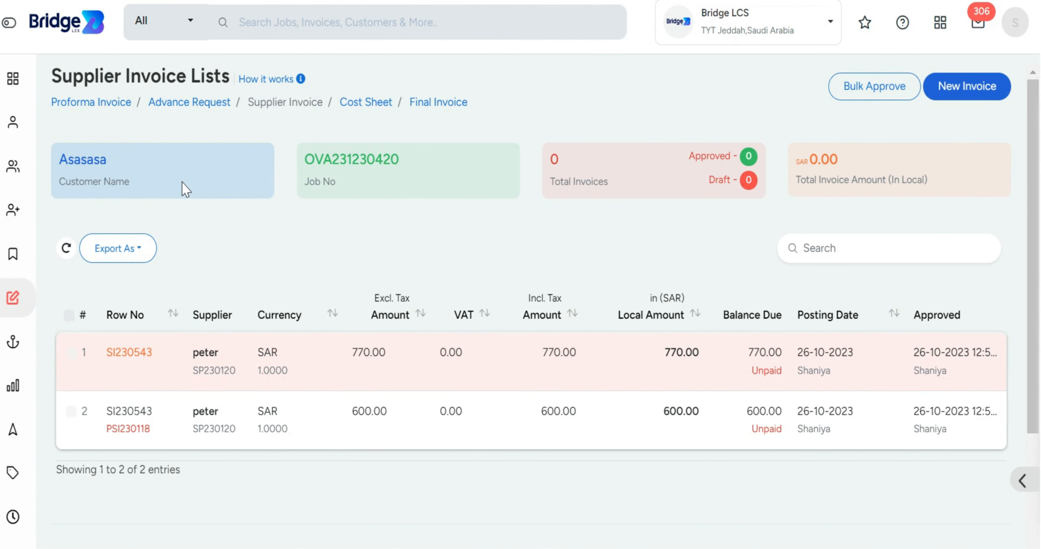